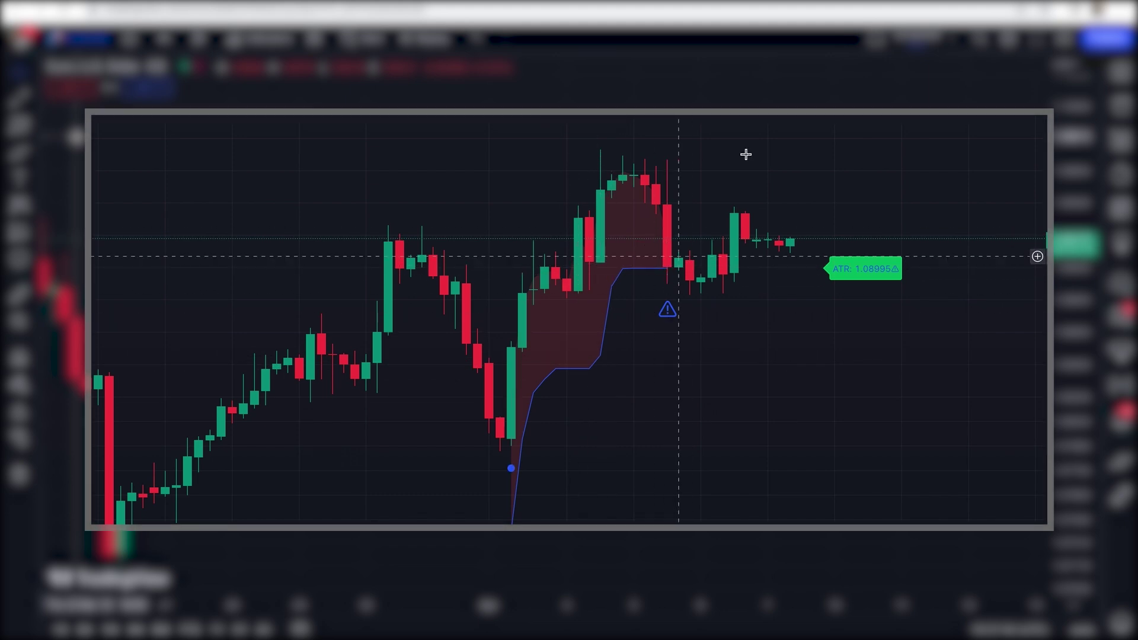
Change the stop-loss indicator's Profit Target value to 1.096 in its settings
double_click(674, 264)
triple_click(480, 254)
text(1.096)
key(Return)
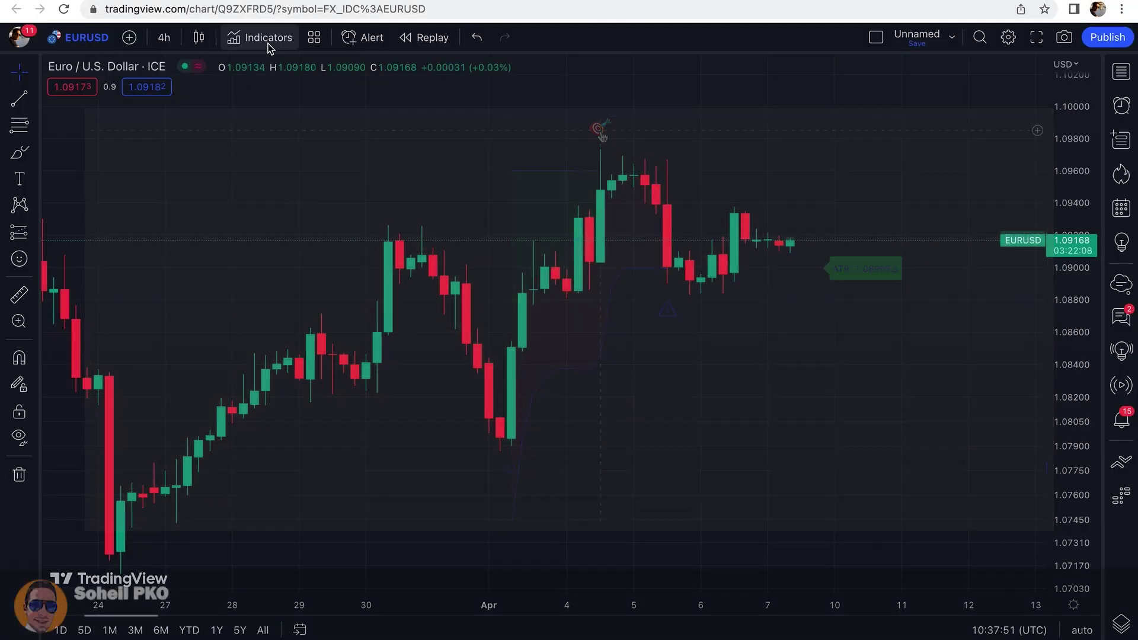
Add the Average True Range indicator via an 'atr' search, then remove its pane
click(253, 35)
text(atr)
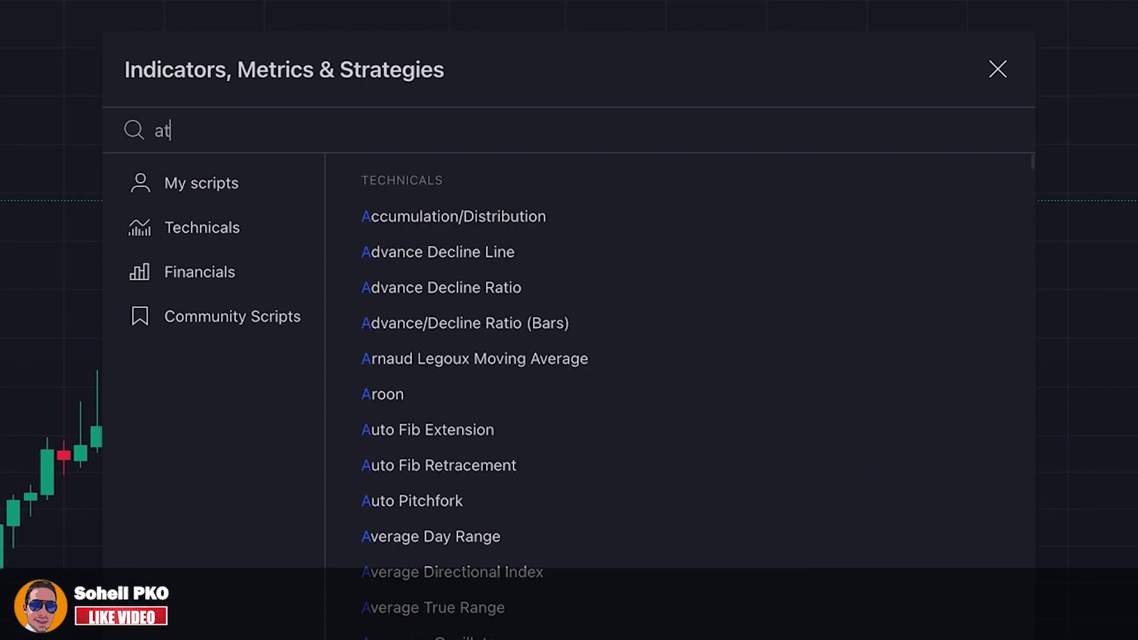
click(439, 218)
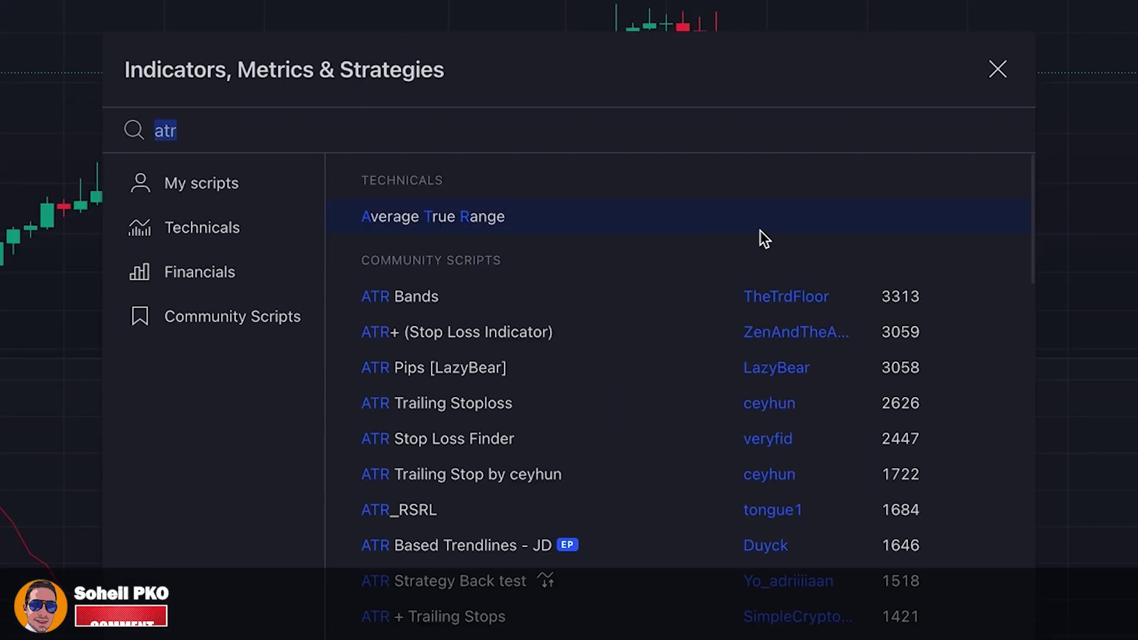
click(996, 71)
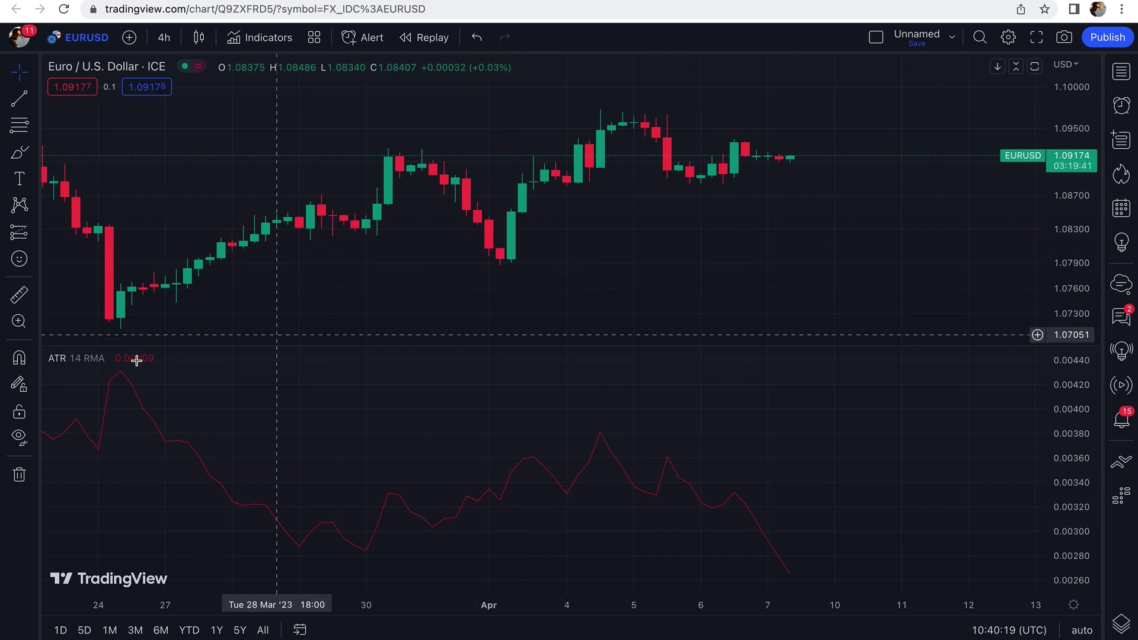
click(178, 358)
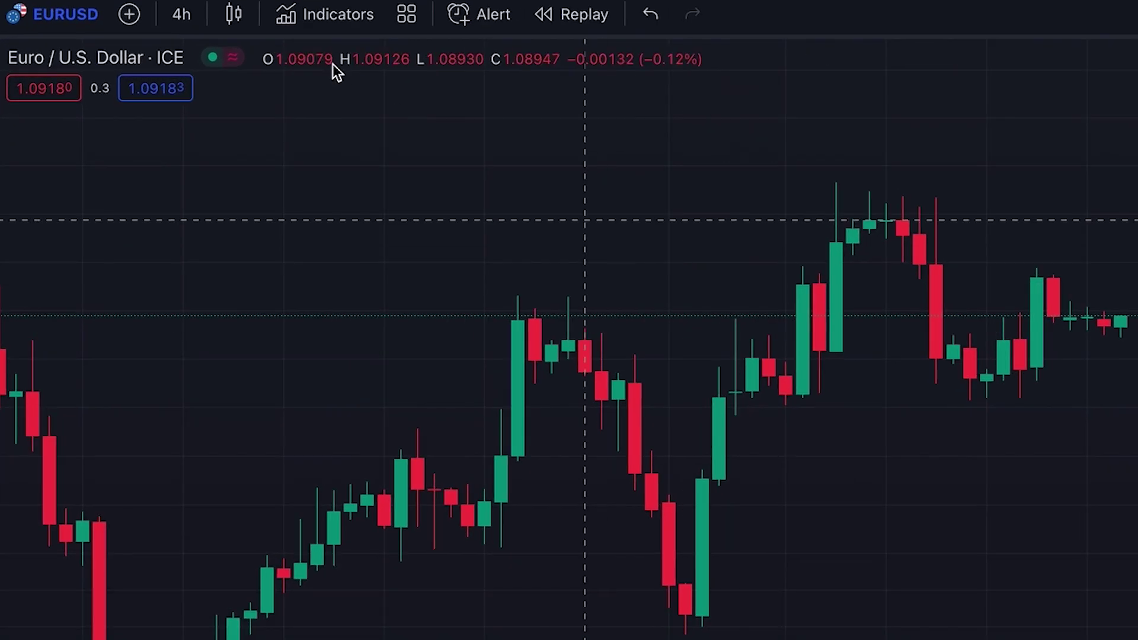
Search Indicators for the Interactive ATR Stop-Loss [TANHEF] script and add it
click(335, 14)
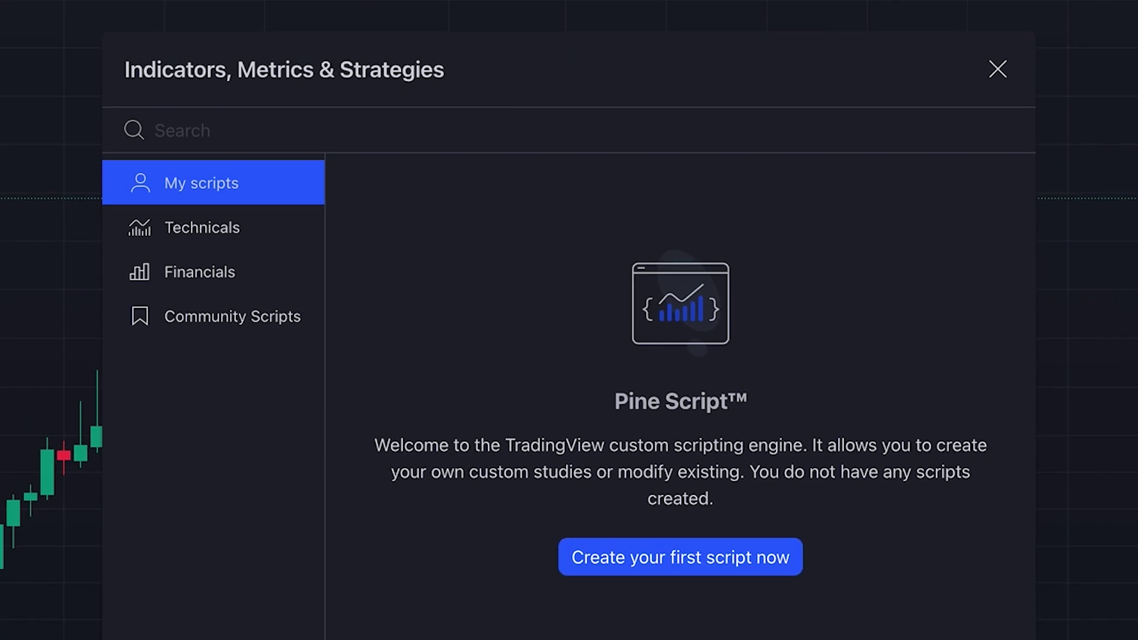
text(interactive ATR stop loss)
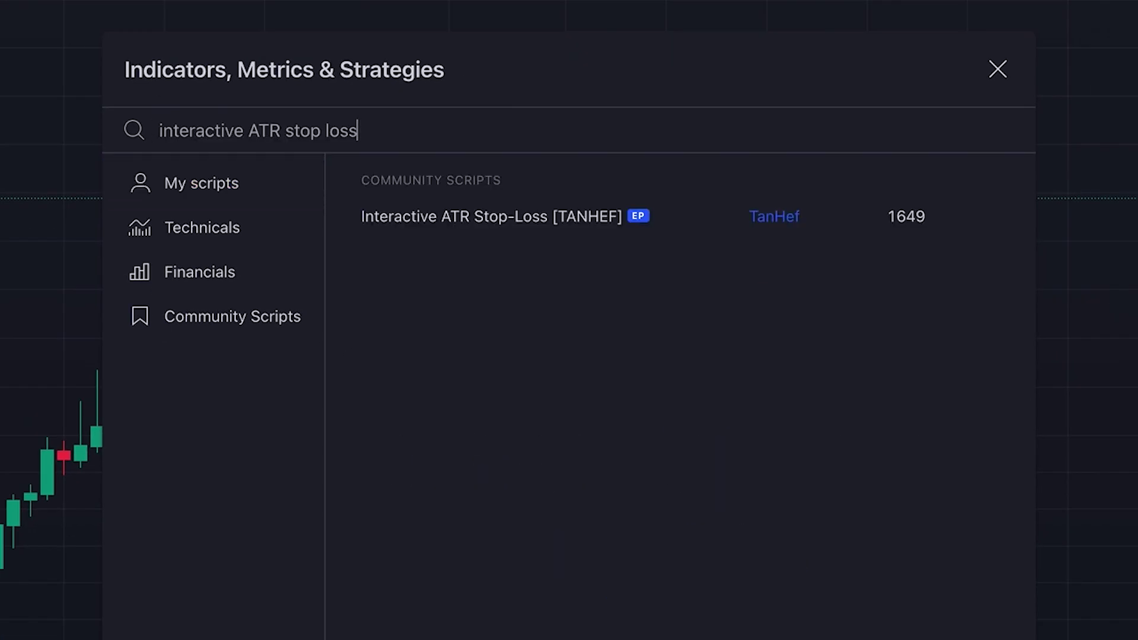
key(ctrl+a)
key(super+c)
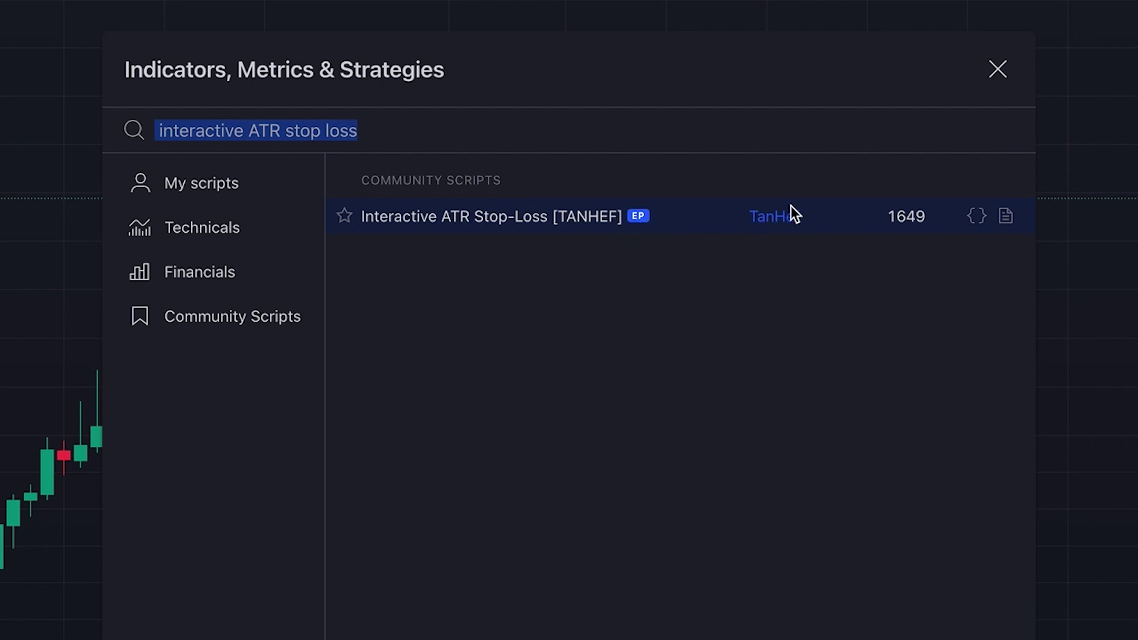
click(999, 69)
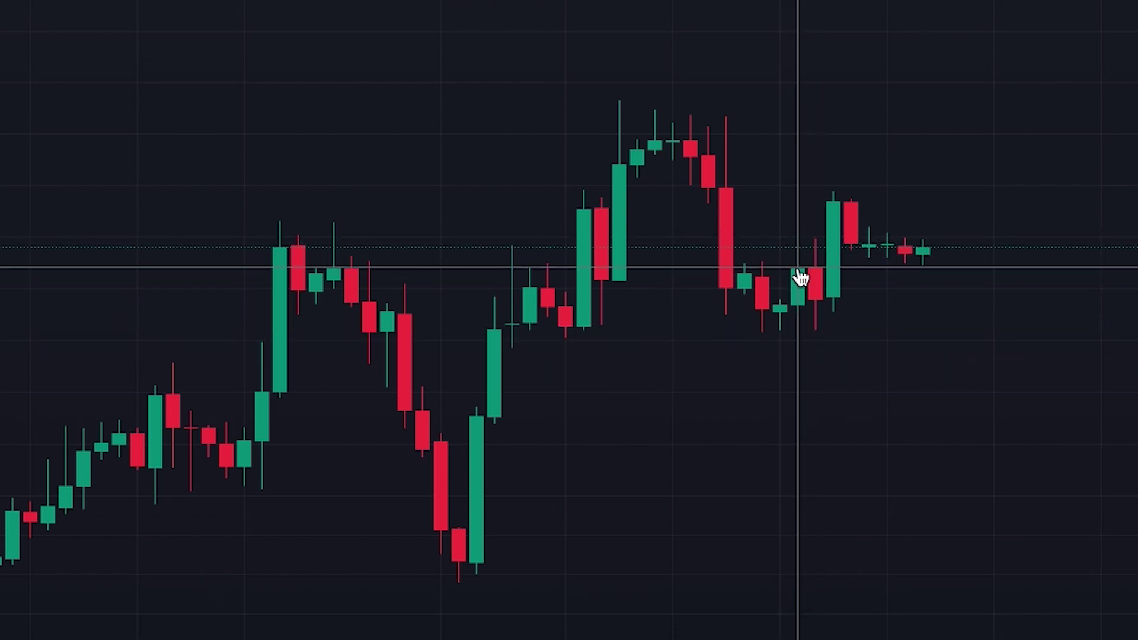
Set a trial start point on a candle, then delete the Interactive ATR Stop-Loss indicator
click(798, 336)
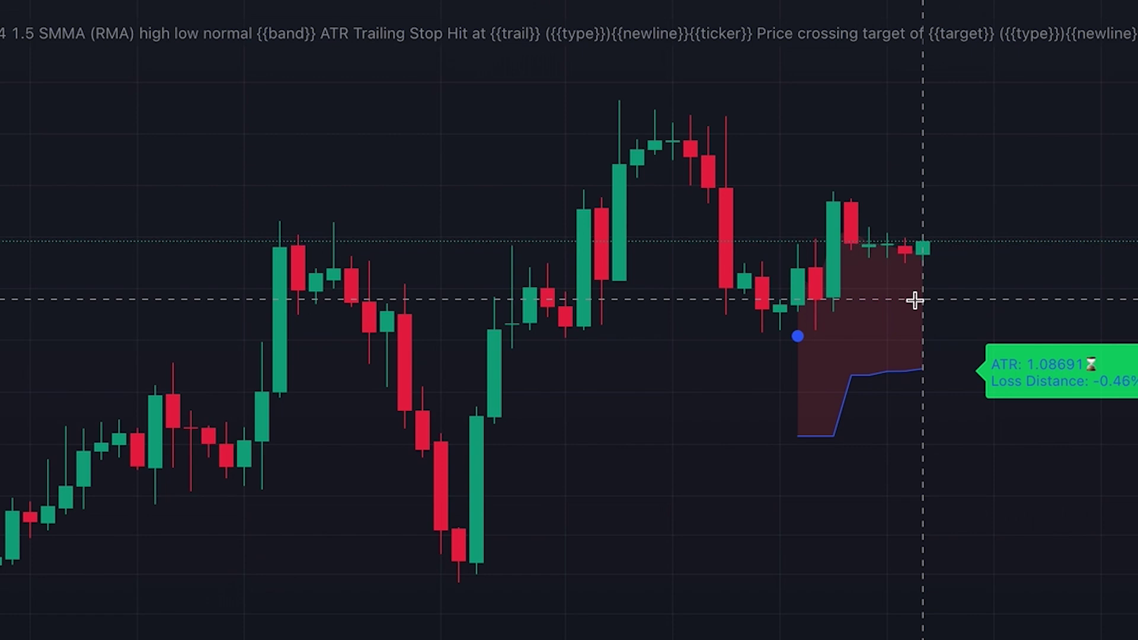
click(1040, 40)
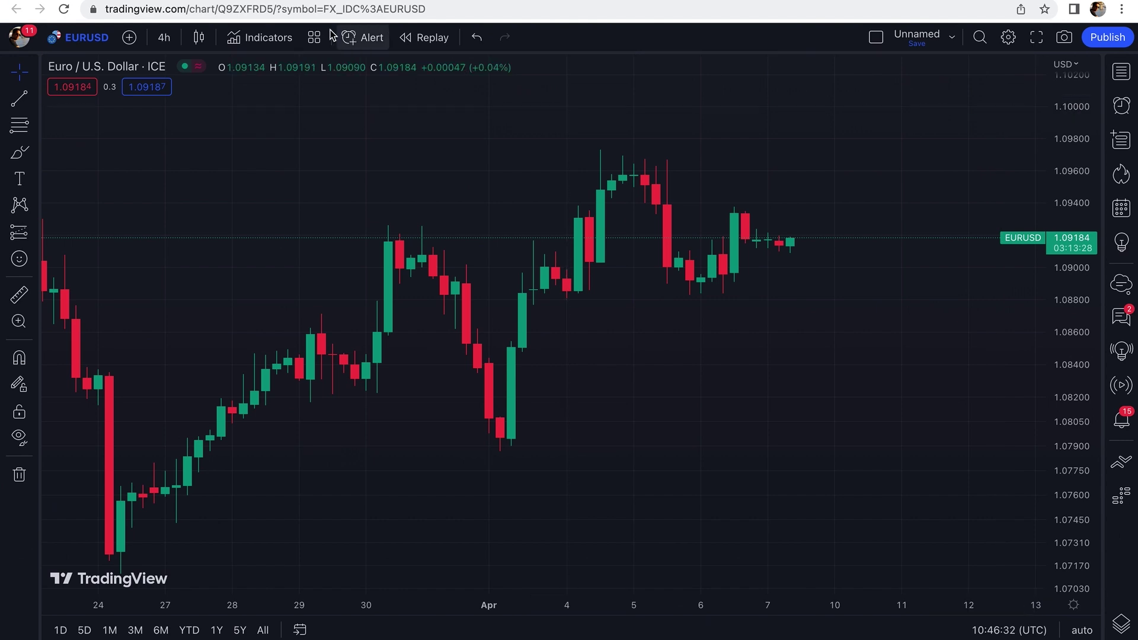
Re-add Interactive ATR Stop-Loss [TANHEF] and place its start point below the swing-low candle
click(266, 39)
key(super+v)
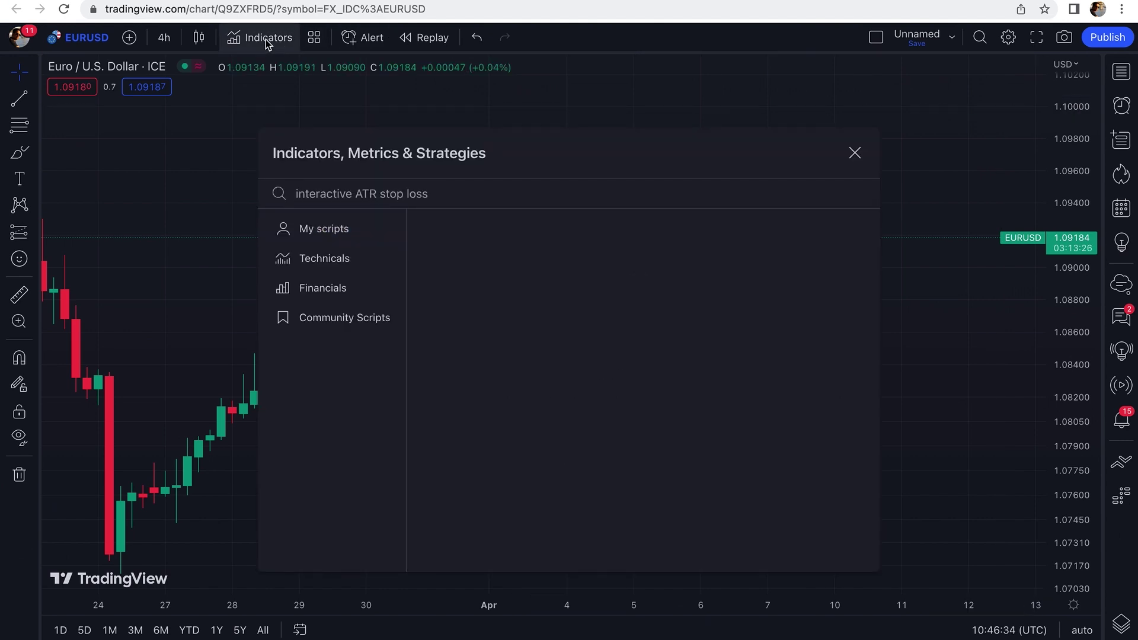
click(523, 253)
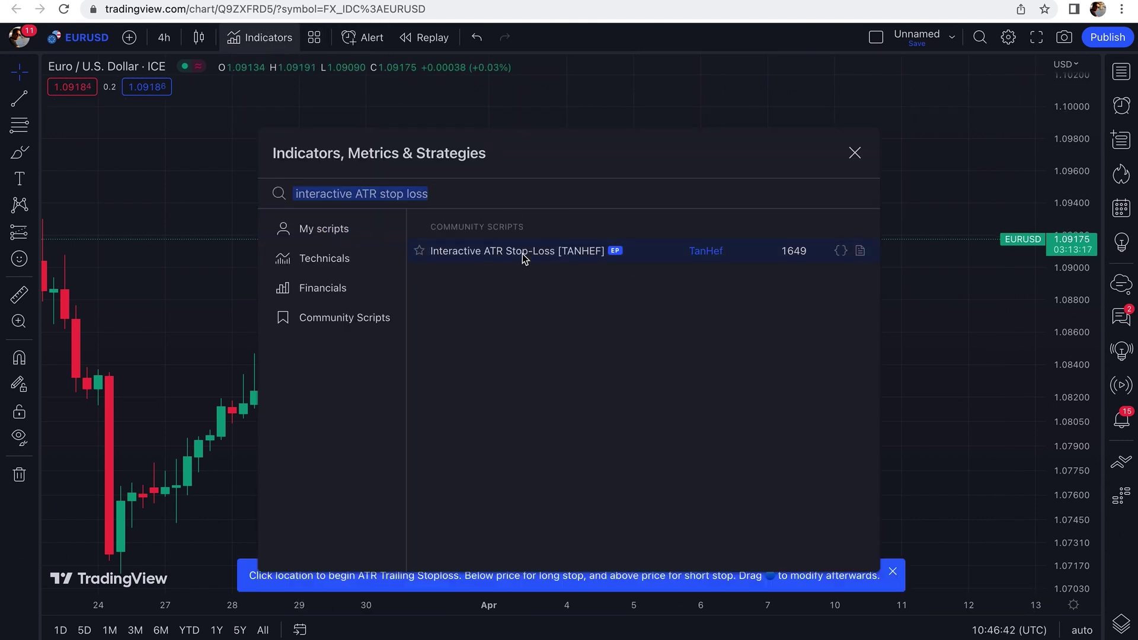
click(854, 155)
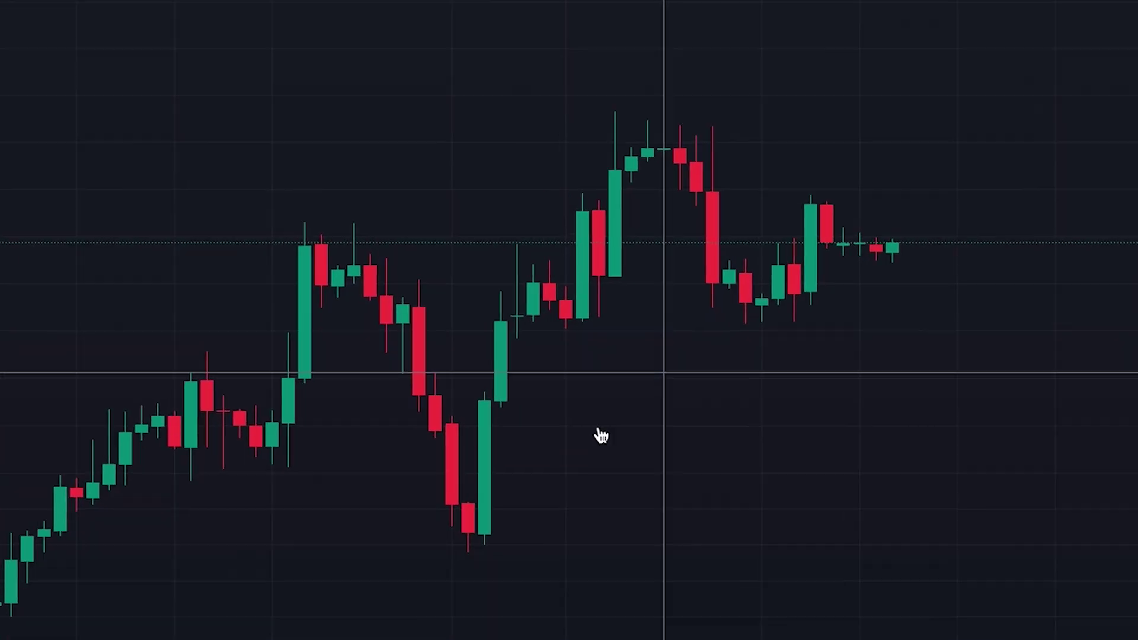
click(476, 610)
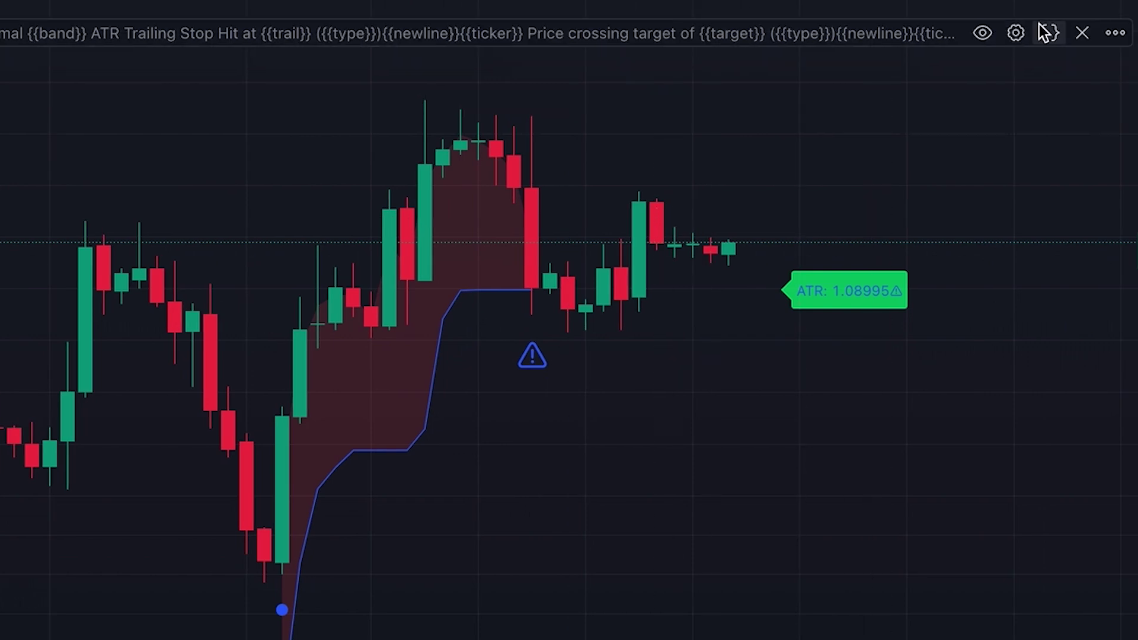
Set Profit Target to 1.096 with its Display option enabled, and apply
click(1016, 34)
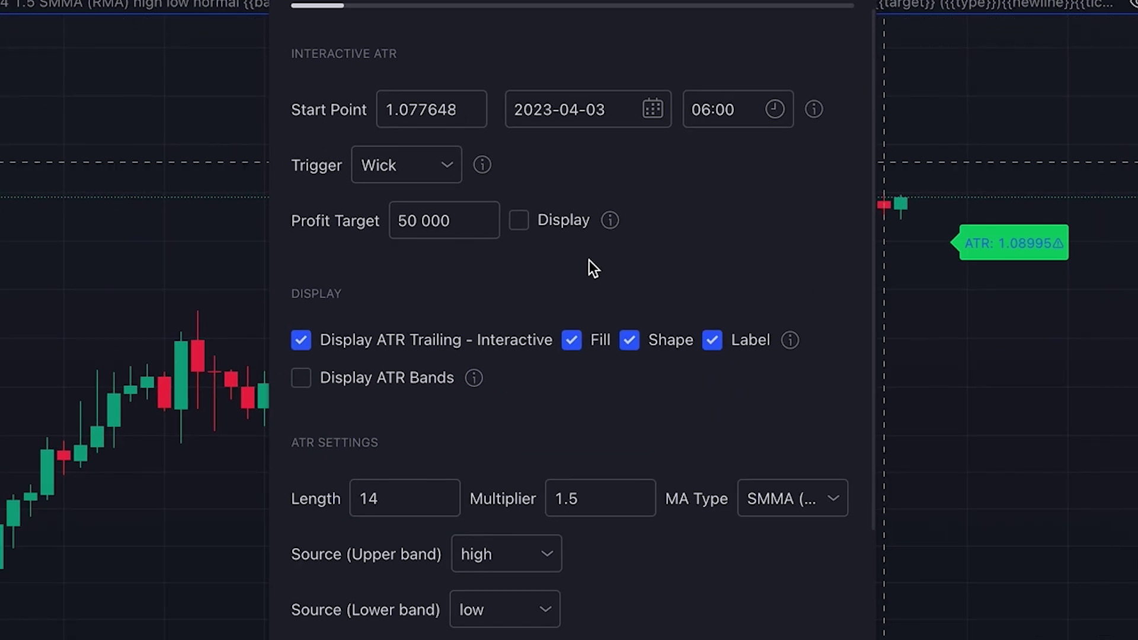
drag(455, 226, 382, 226)
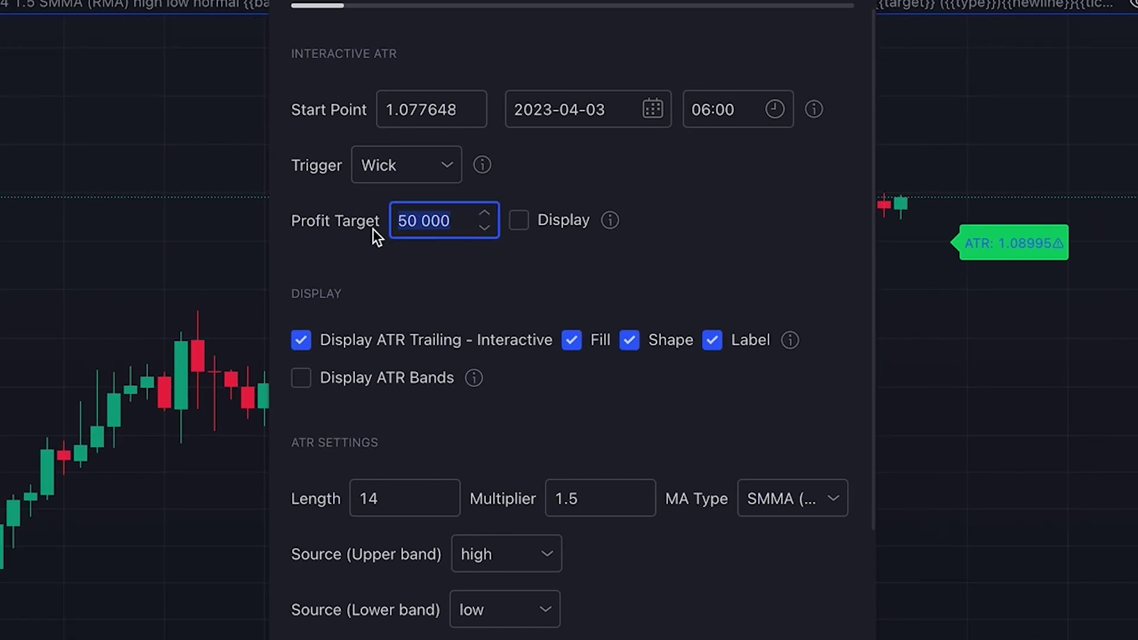
text(1.)
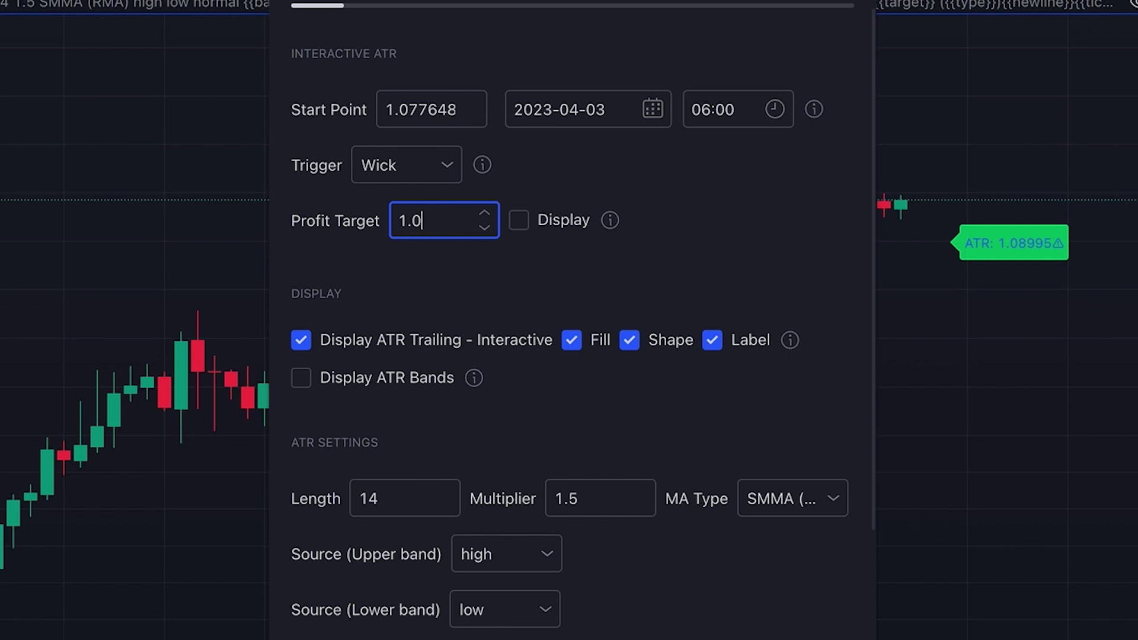
click(525, 221)
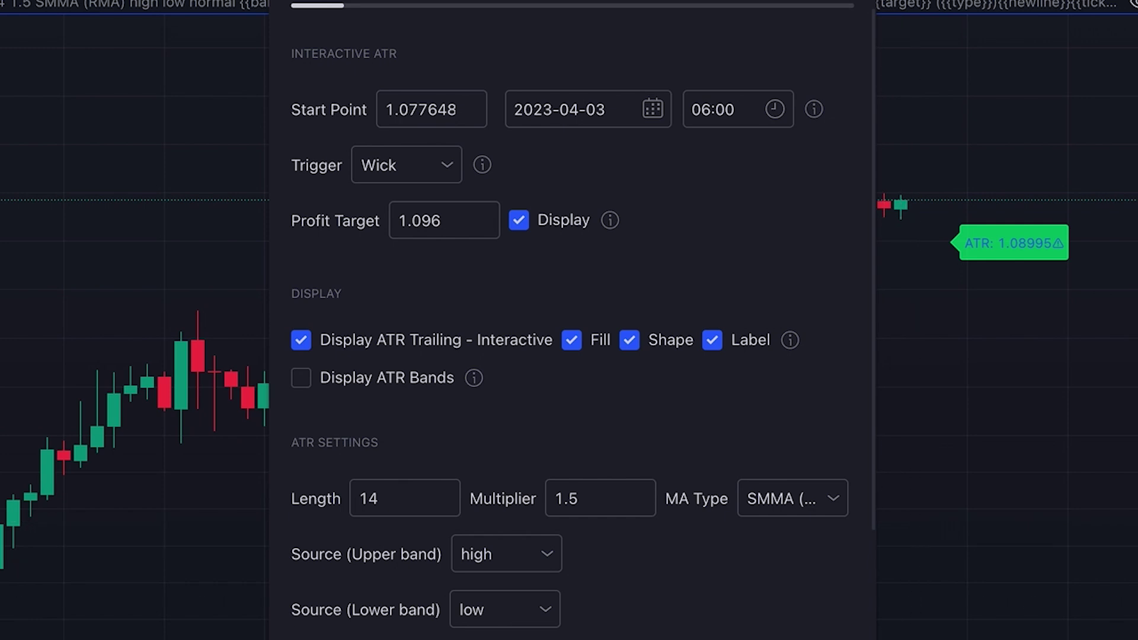
key(Return)
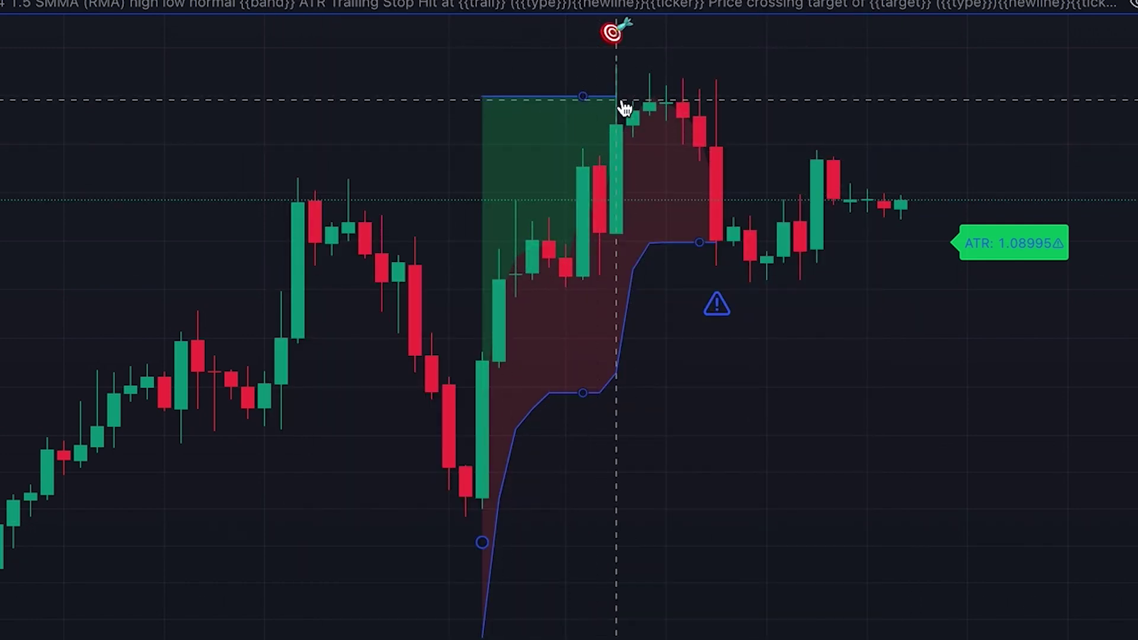
Select and deselect the stop-loss indicator, then open its Inputs settings
click(620, 104)
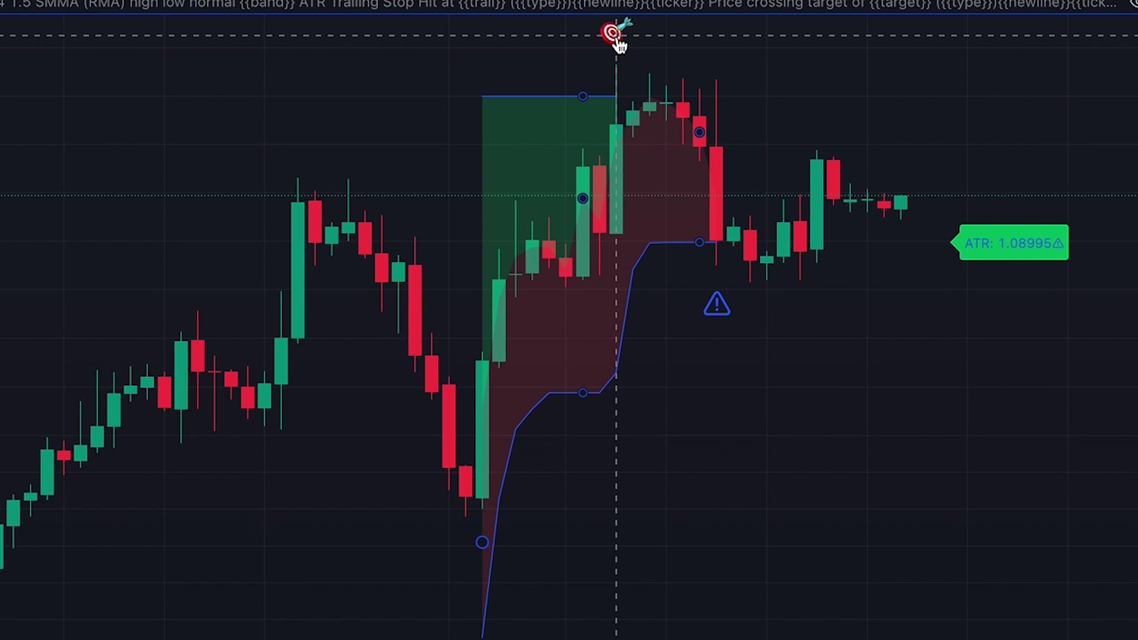
click(597, 46)
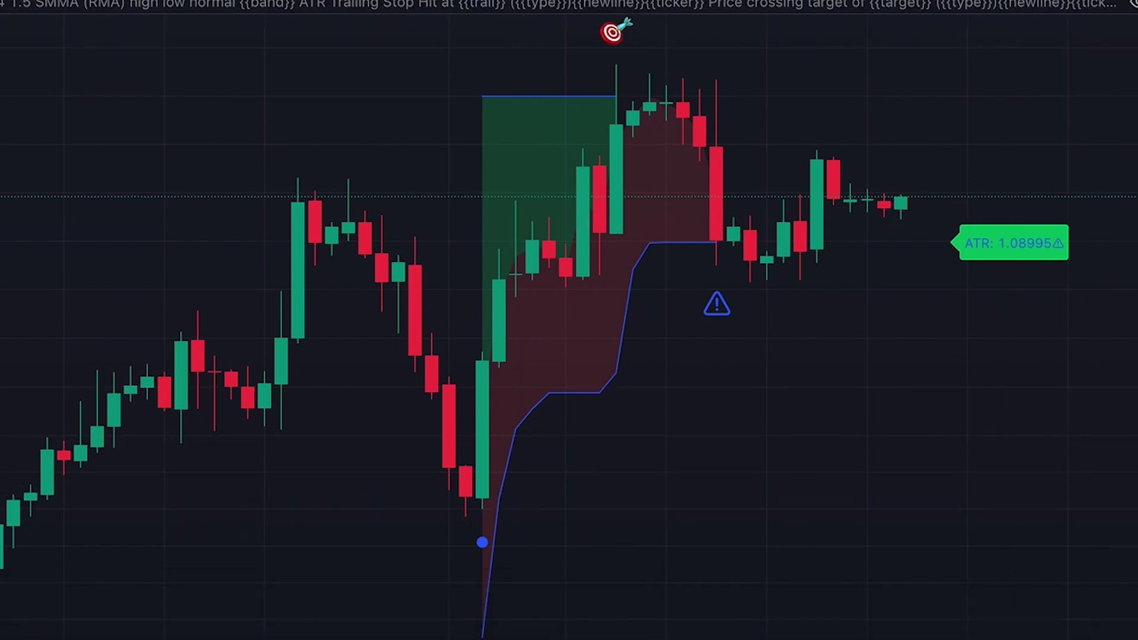
click(1131, 4)
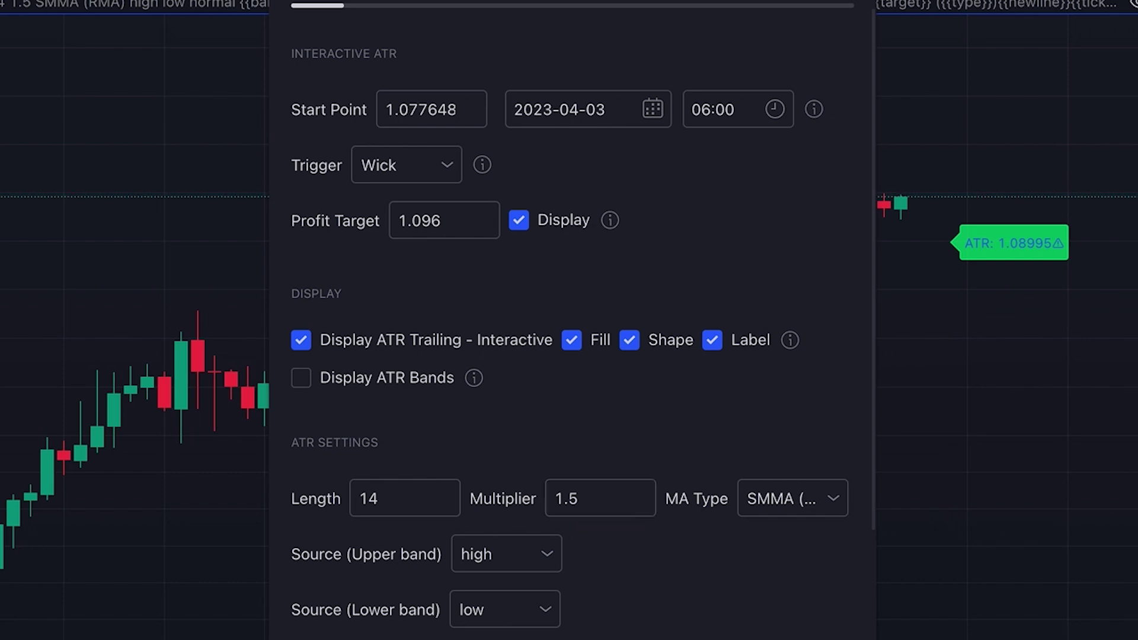
Dismiss the indicator settings dialog to view the trailing stop band and target zone
key(Return)
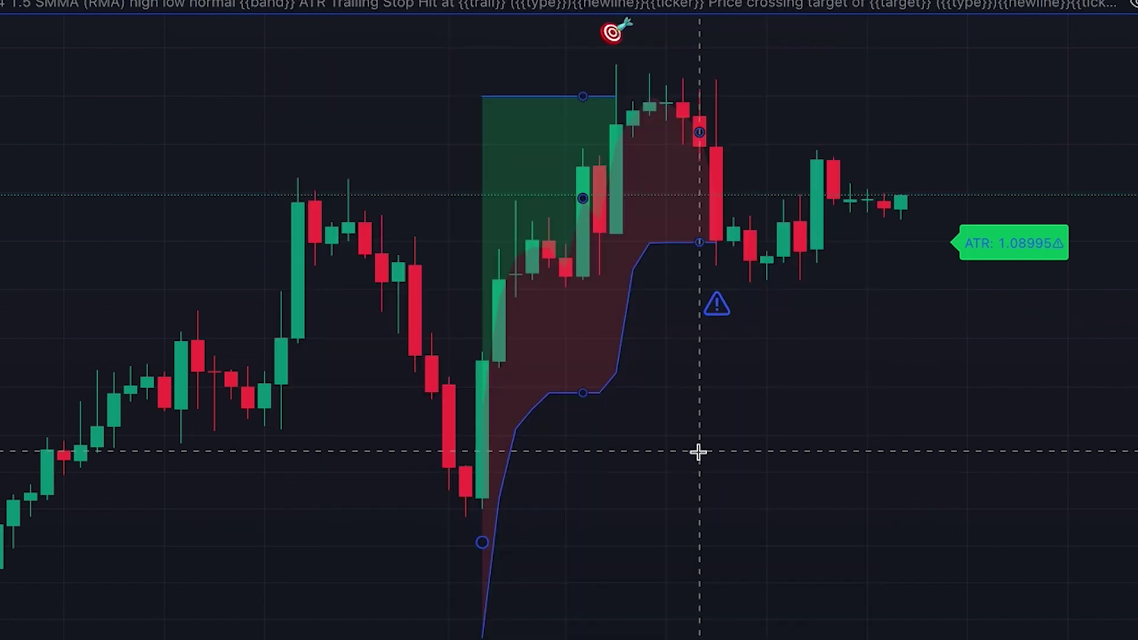